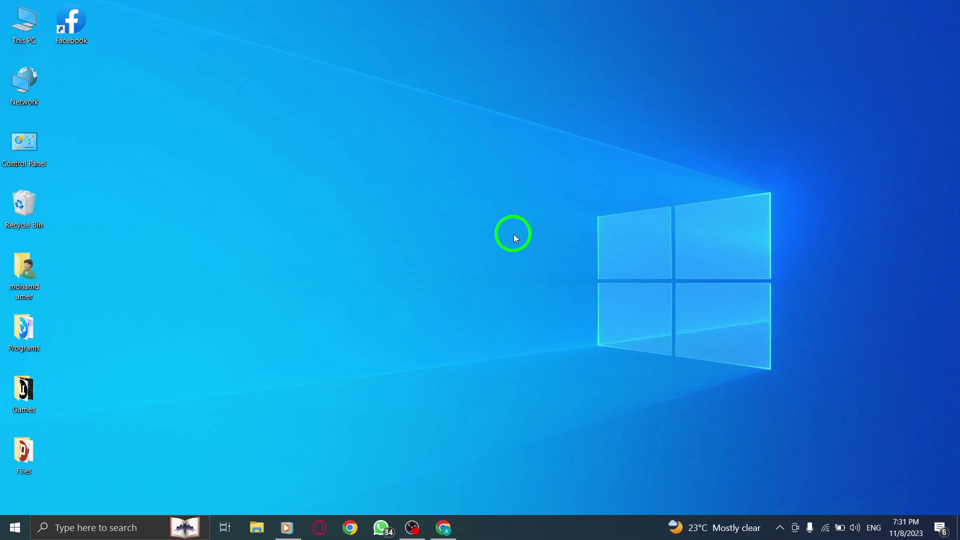
Step: Restore the Chrome window showing the Facebook home feed from the taskbar
{"action": "left_click", "coordinate": [444, 527]}
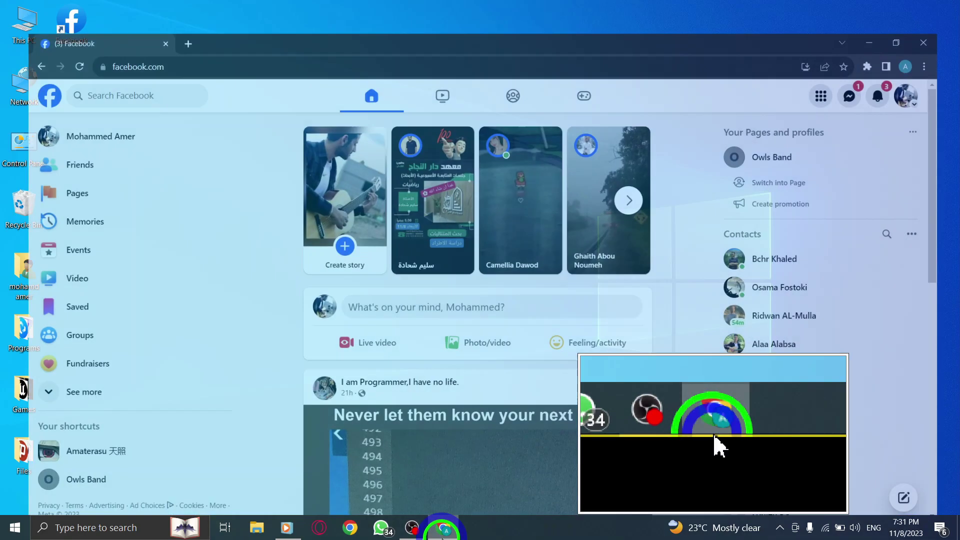
{"action": "left_click", "coordinate": [248, 244]}
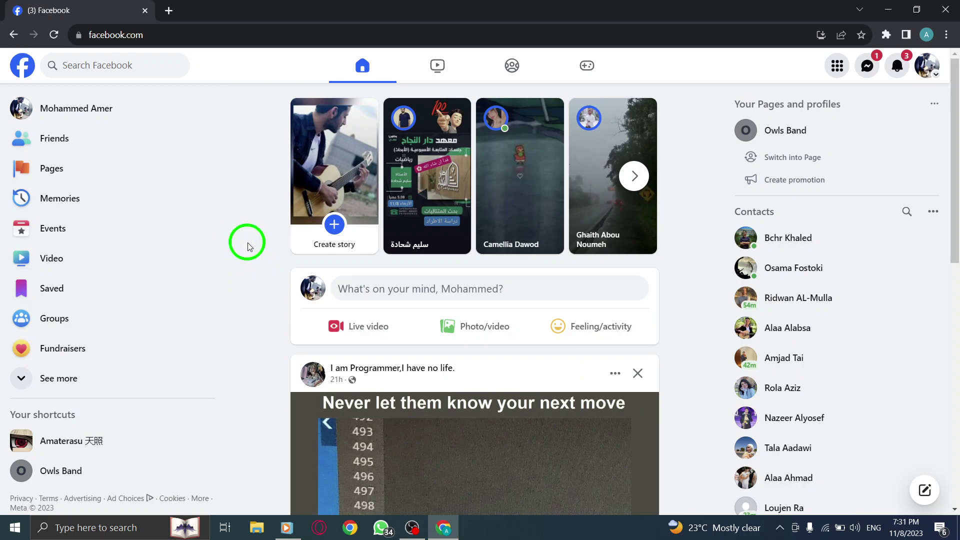
Step: Open the Activity log from your own profile's more-options menu
{"action": "left_click", "coordinate": [24, 110]}
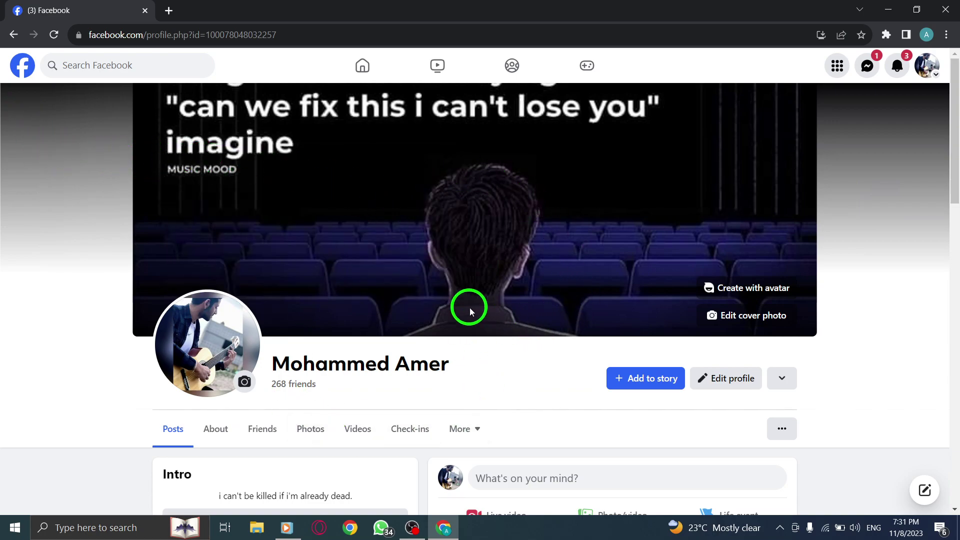
{"action": "scroll", "coordinate": [481, 279], "scroll_direction": "down", "scroll_amount": 1}
{"action": "scroll", "coordinate": [480, 275], "scroll_direction": "down", "scroll_amount": 2}
{"action": "scroll", "coordinate": [480, 275], "scroll_direction": "down", "scroll_amount": 1}
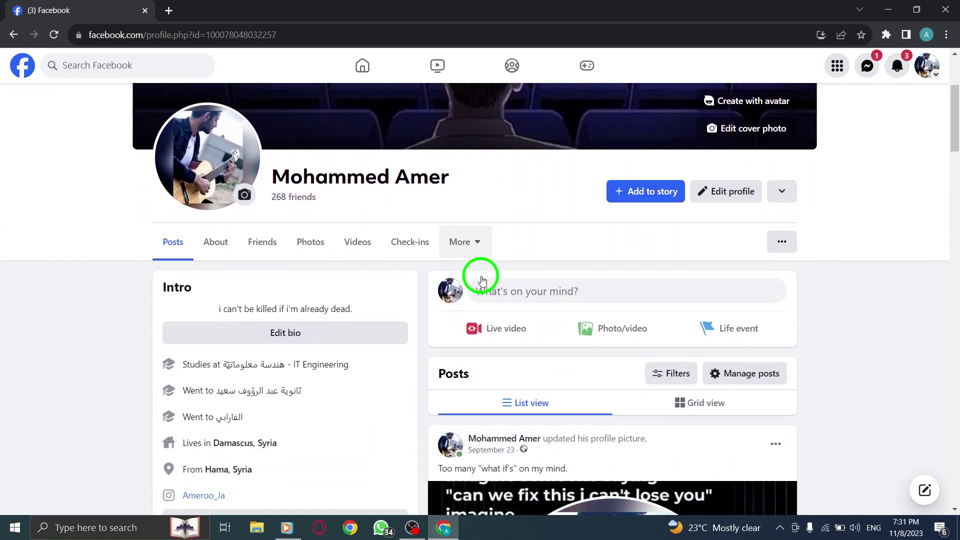
{"action": "left_click", "coordinate": [780, 244]}
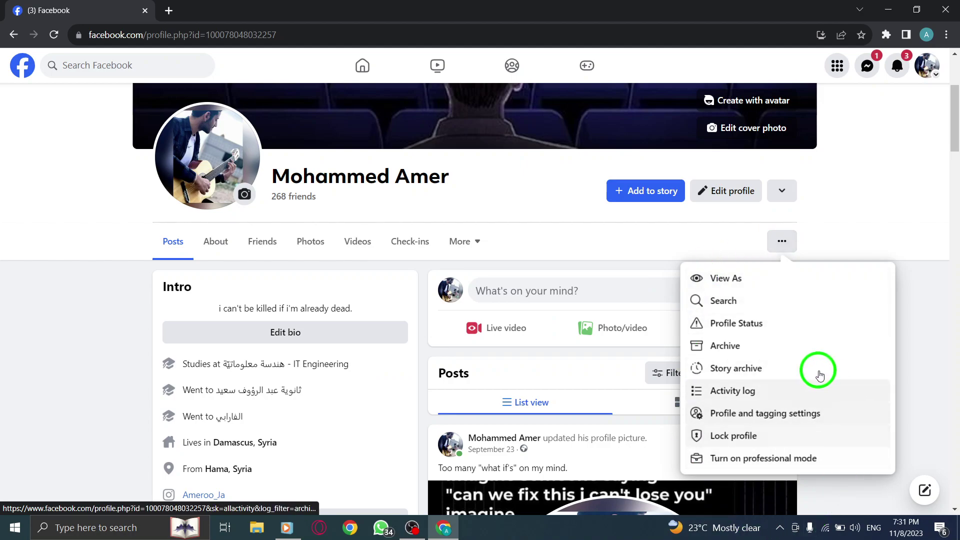
{"action": "left_click", "coordinate": [740, 391]}
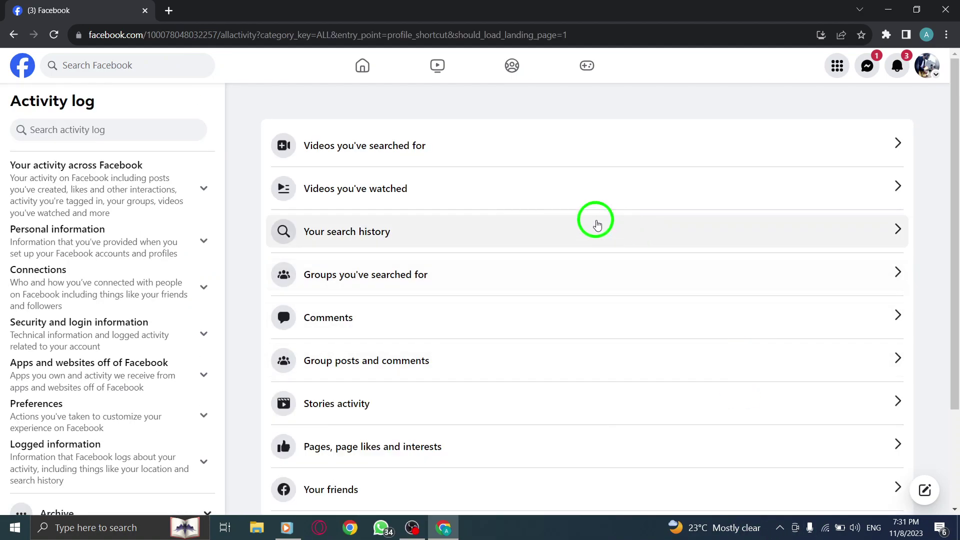
Step: Show the 'Pages, page likes and interests' list under 'Your activity across Facebook' › Pages
{"action": "left_click", "coordinate": [203, 188]}
{"action": "scroll", "coordinate": [152, 302], "scroll_direction": "down", "scroll_amount": 2}
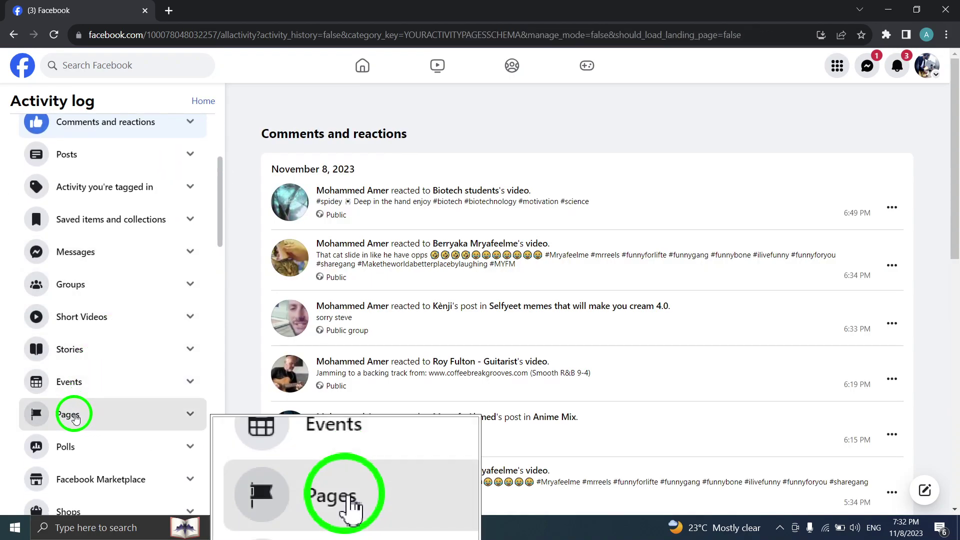
{"action": "left_click", "coordinate": [75, 419]}
{"action": "scroll", "coordinate": [86, 398], "scroll_direction": "down", "scroll_amount": 2}
{"action": "left_click", "coordinate": [55, 324]}
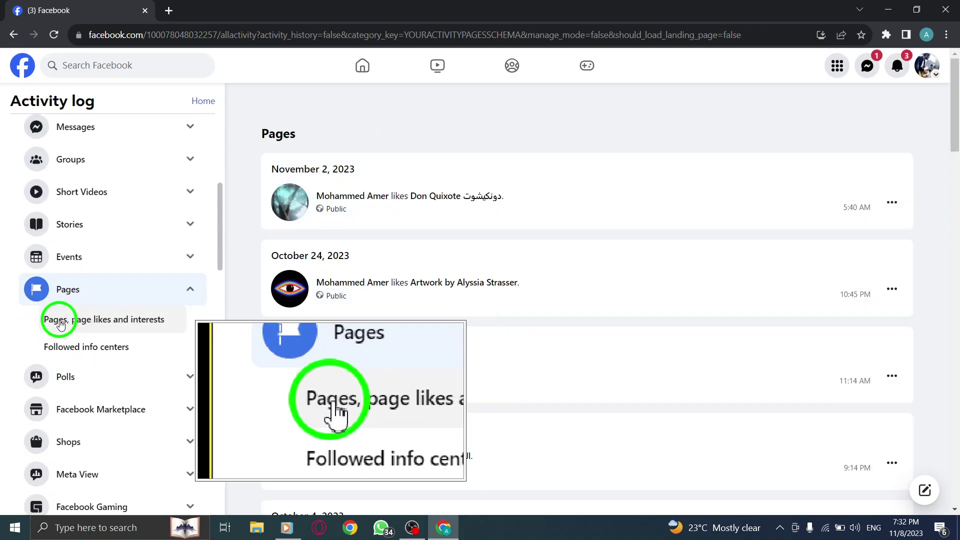
{"action": "left_click", "coordinate": [56, 325]}
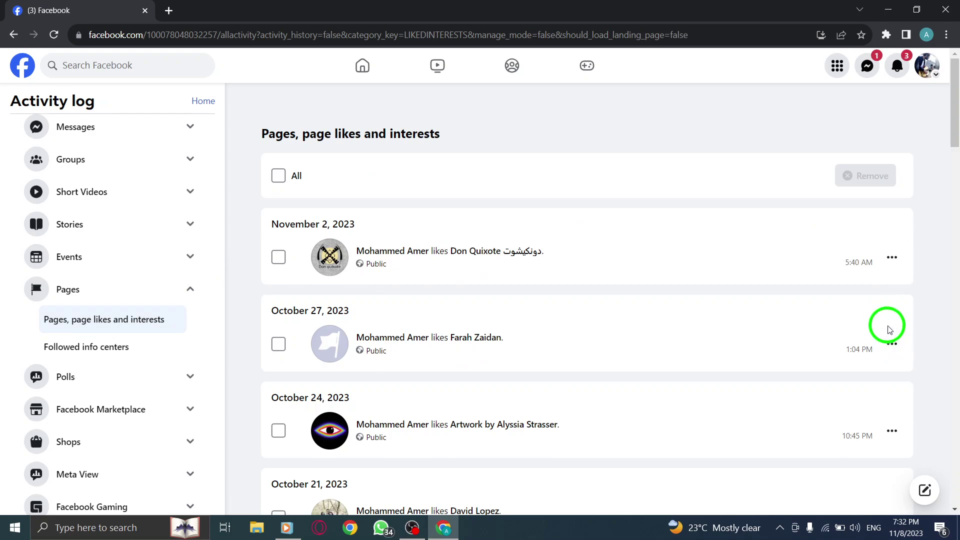
{"action": "left_click", "coordinate": [893, 346]}
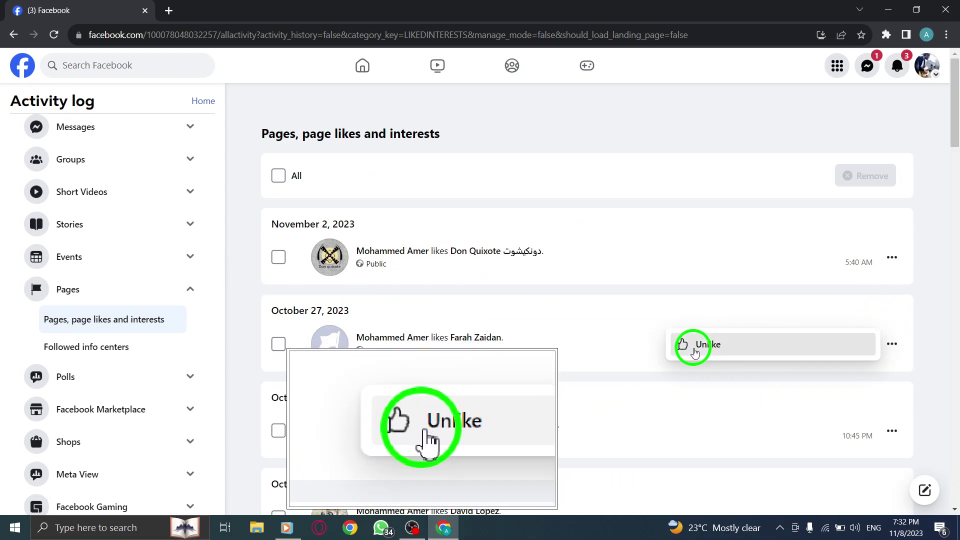
{"action": "left_click", "coordinate": [695, 350]}
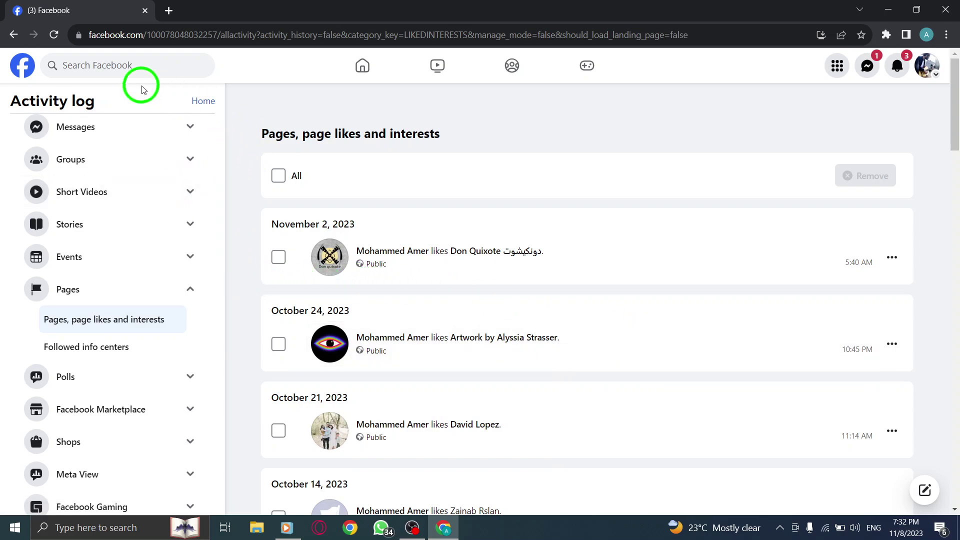
{"action": "left_click", "coordinate": [22, 65]}
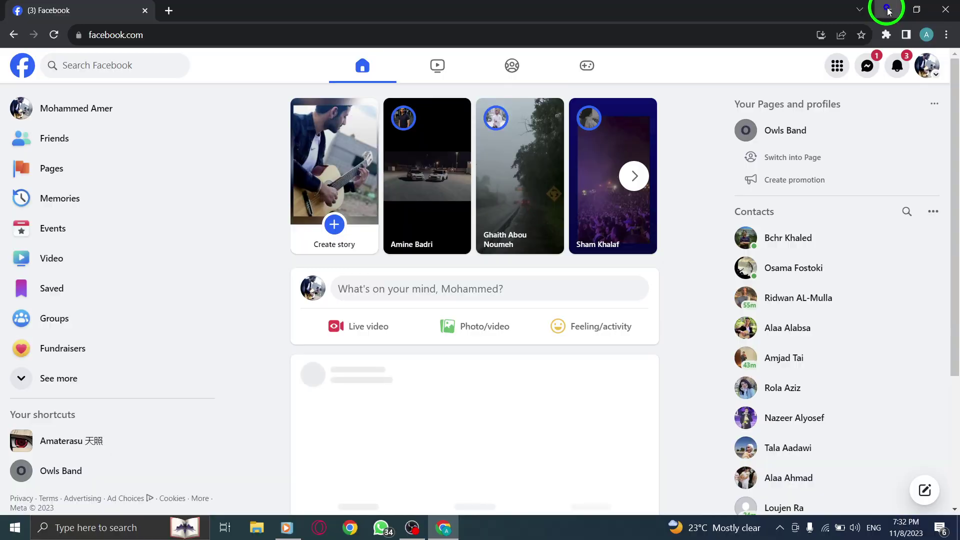
Step: Minimize Chrome so only the Windows desktop shows
{"action": "left_click", "coordinate": [888, 10]}
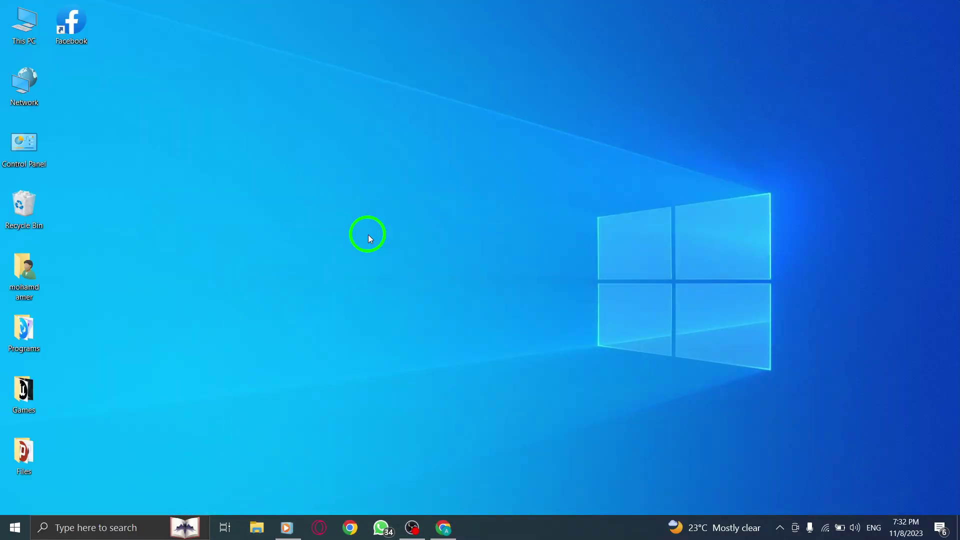